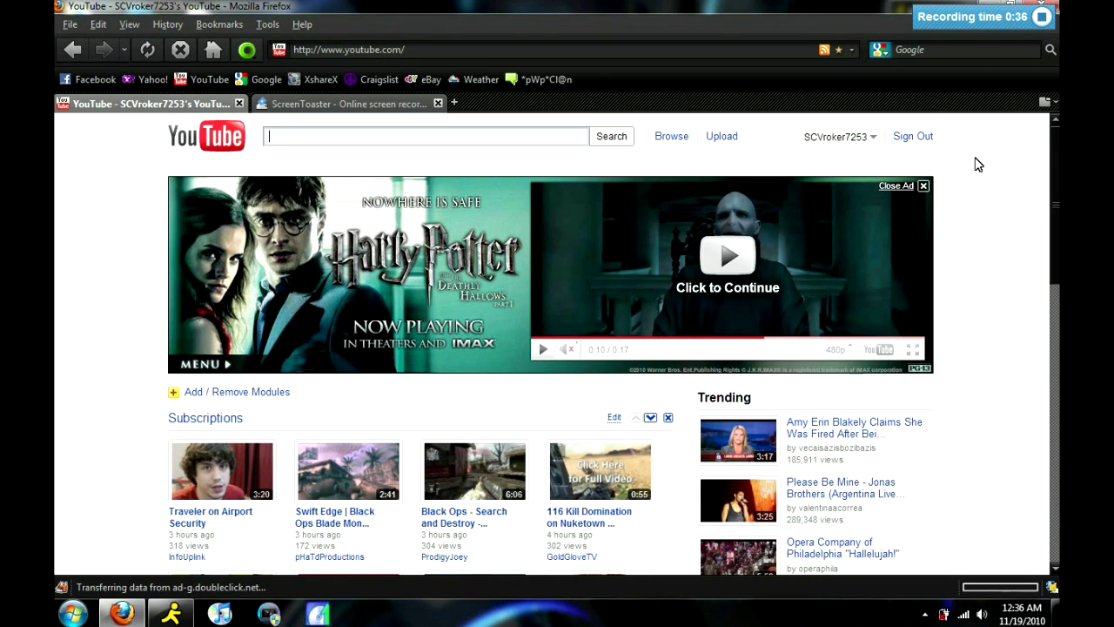
- Play the Traveler on Airport Security video from the YouTube page, then pause it
{"action": "scroll", "coordinate": [978, 164], "scroll_direction": "down", "scroll_amount": 2}
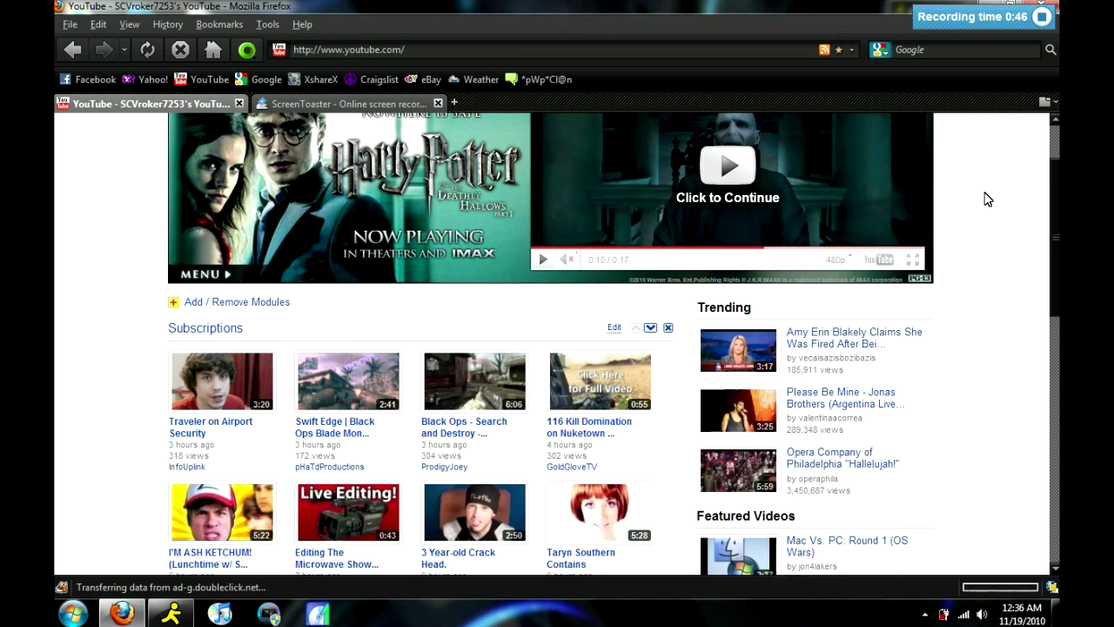
{"action": "scroll", "coordinate": [988, 200], "scroll_direction": "down", "scroll_amount": 4}
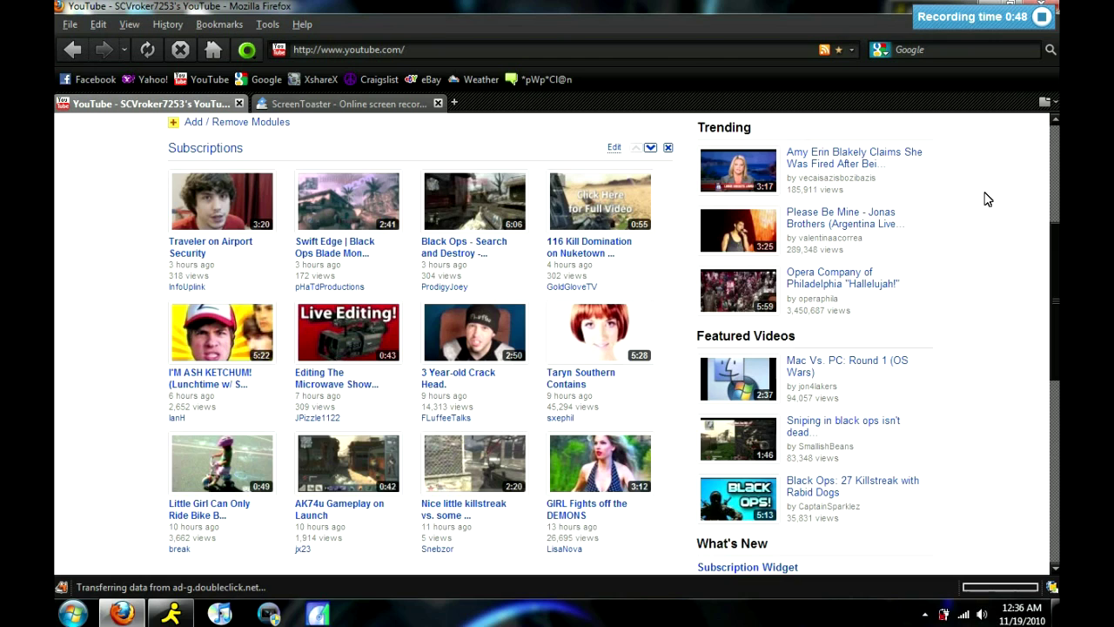
{"action": "scroll", "coordinate": [989, 200], "scroll_direction": "down", "scroll_amount": 3}
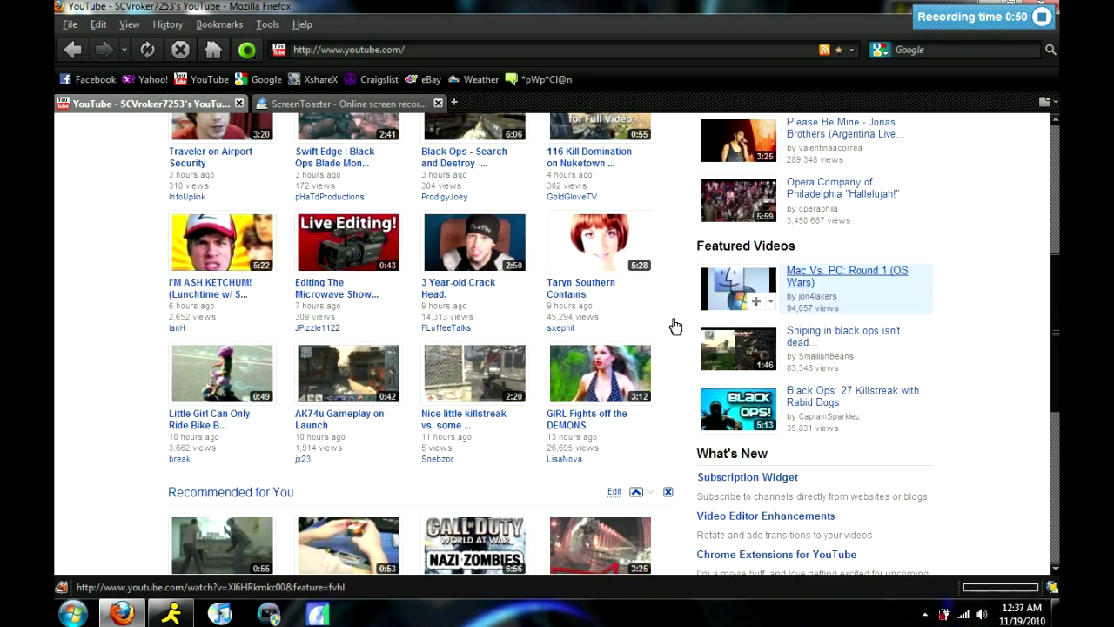
{"action": "scroll", "coordinate": [645, 361], "scroll_direction": "up", "scroll_amount": 3}
{"action": "scroll", "coordinate": [645, 362], "scroll_direction": "up", "scroll_amount": 4}
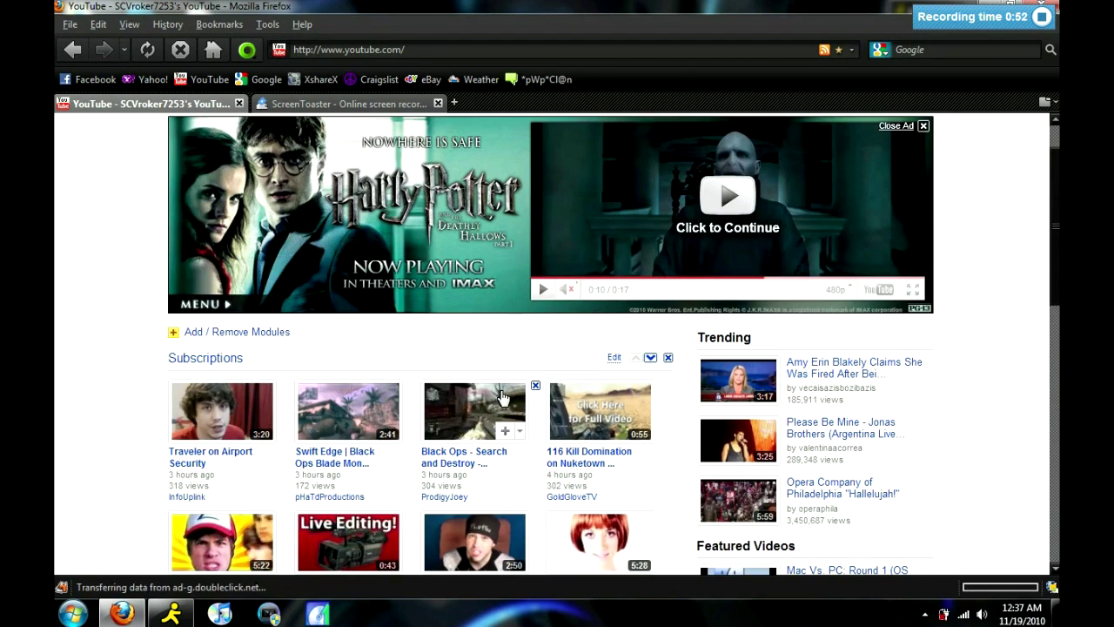
{"action": "left_click", "coordinate": [175, 410]}
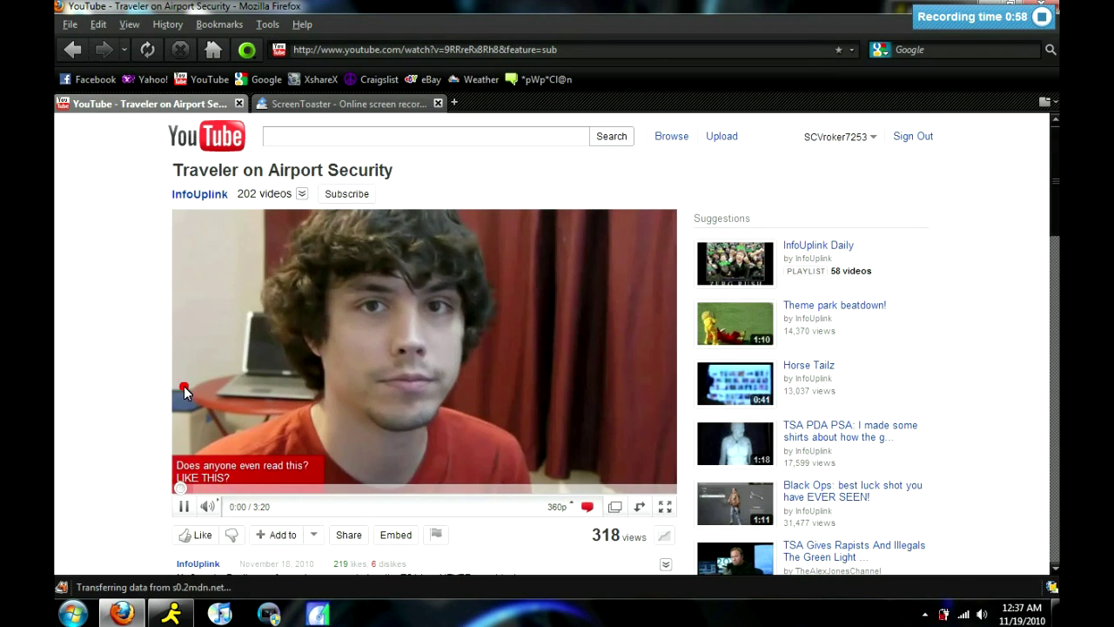
{"action": "left_click", "coordinate": [183, 390]}
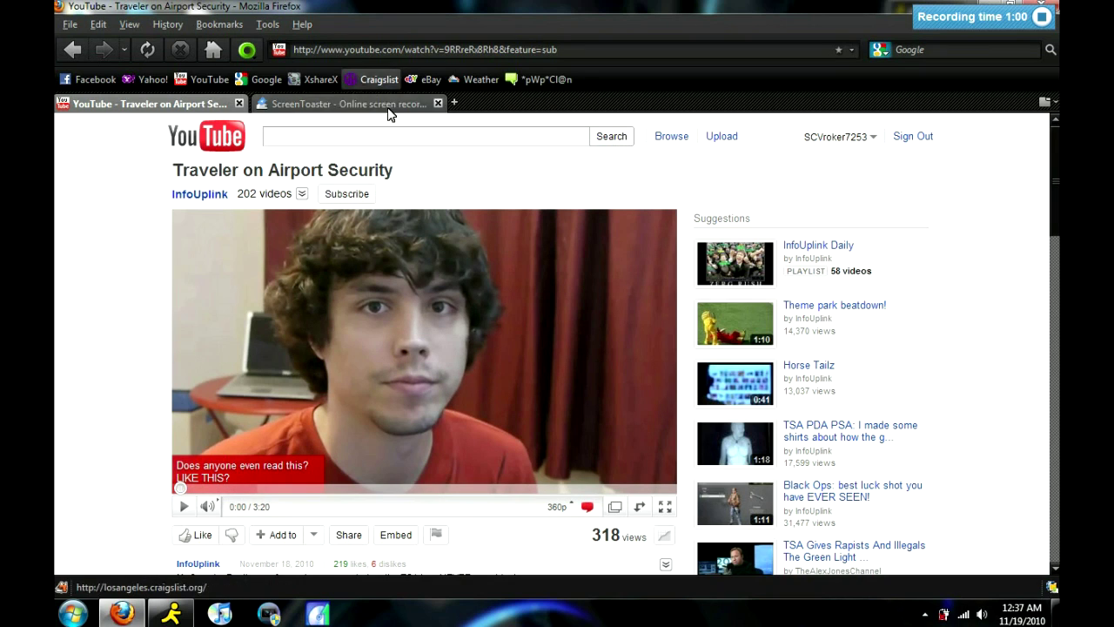
- Search YouTube for 'freddiew' to reach freddiew's channel with Alpine Slide Race
{"action": "left_click", "coordinate": [264, 135]}
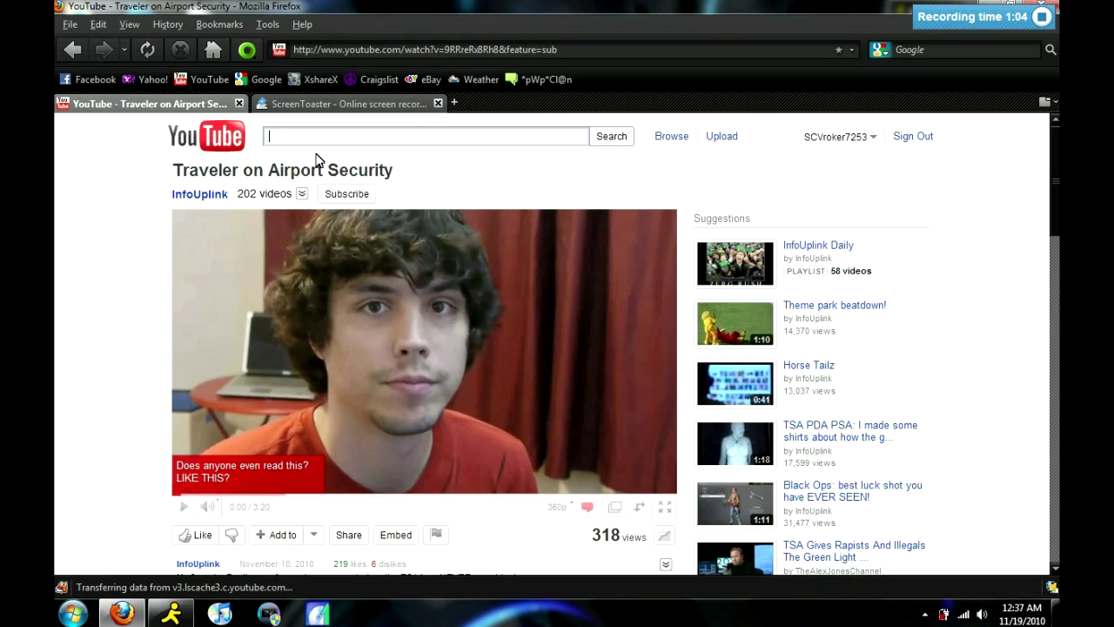
{"action": "type", "text": "freddi"}
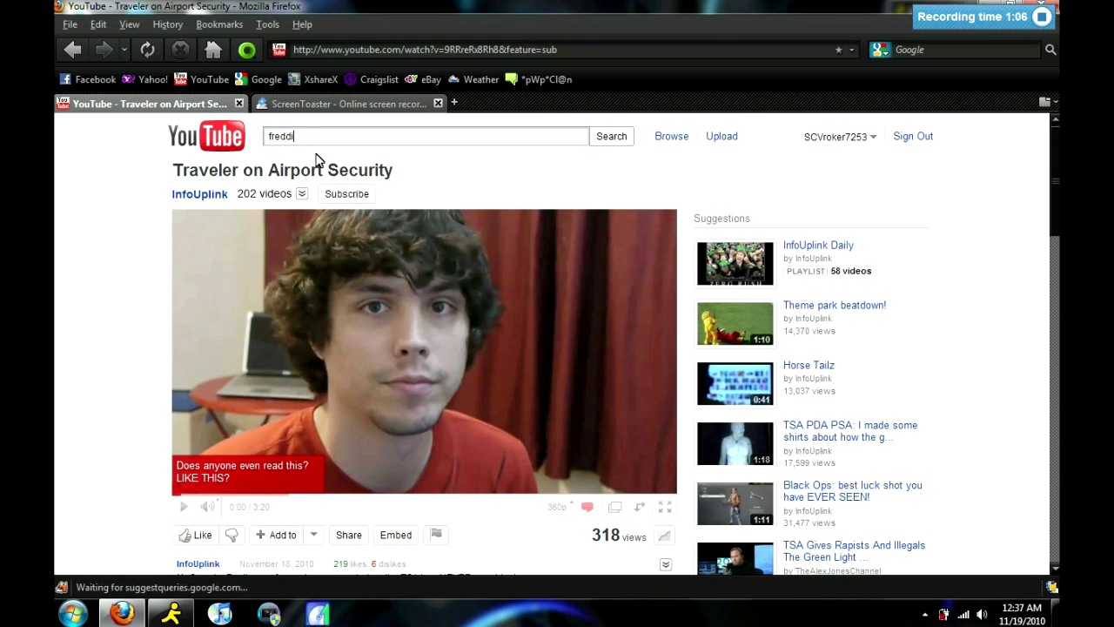
{"action": "type", "text": "eqw"}
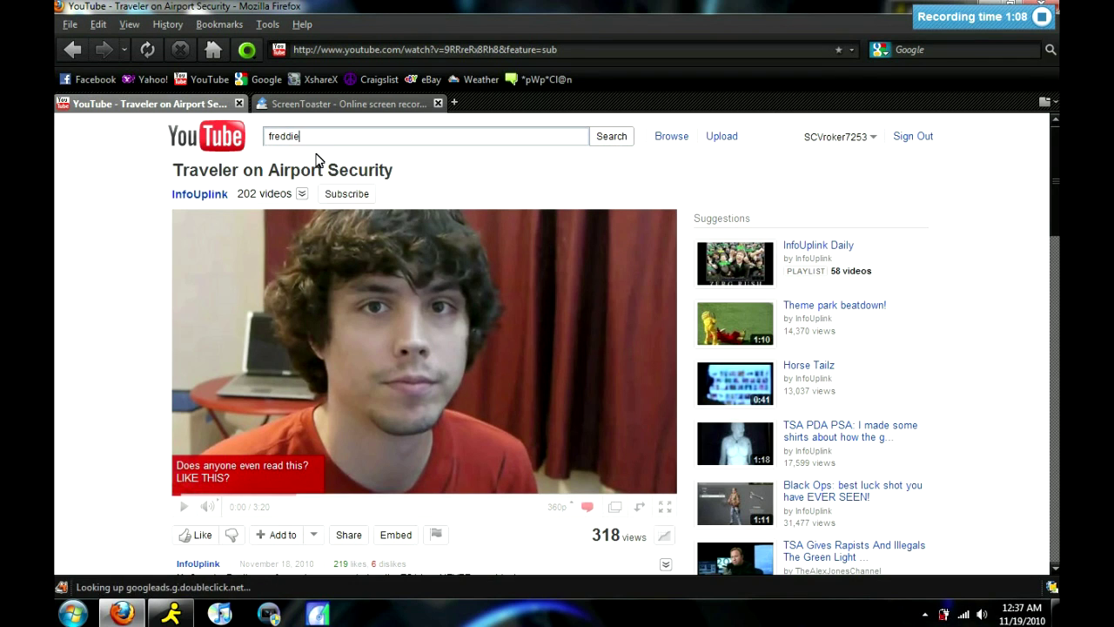
{"action": "type", "text": "w"}
{"action": "key", "text": "Return"}
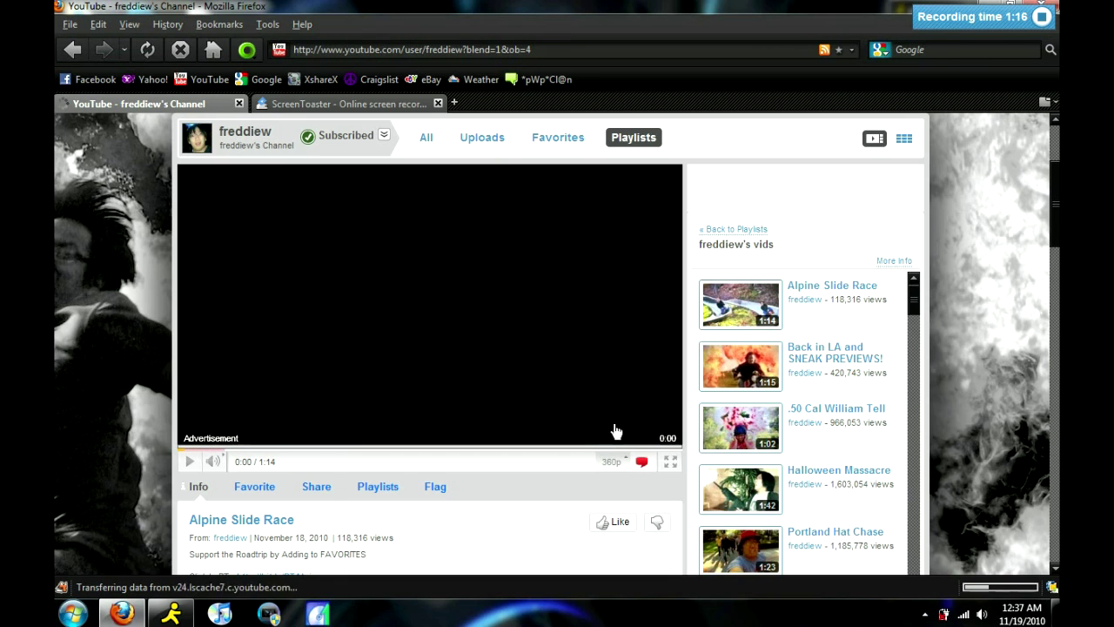
- Mute and pause the advertisement playing on freddiew's channel
{"action": "left_click", "coordinate": [213, 462]}
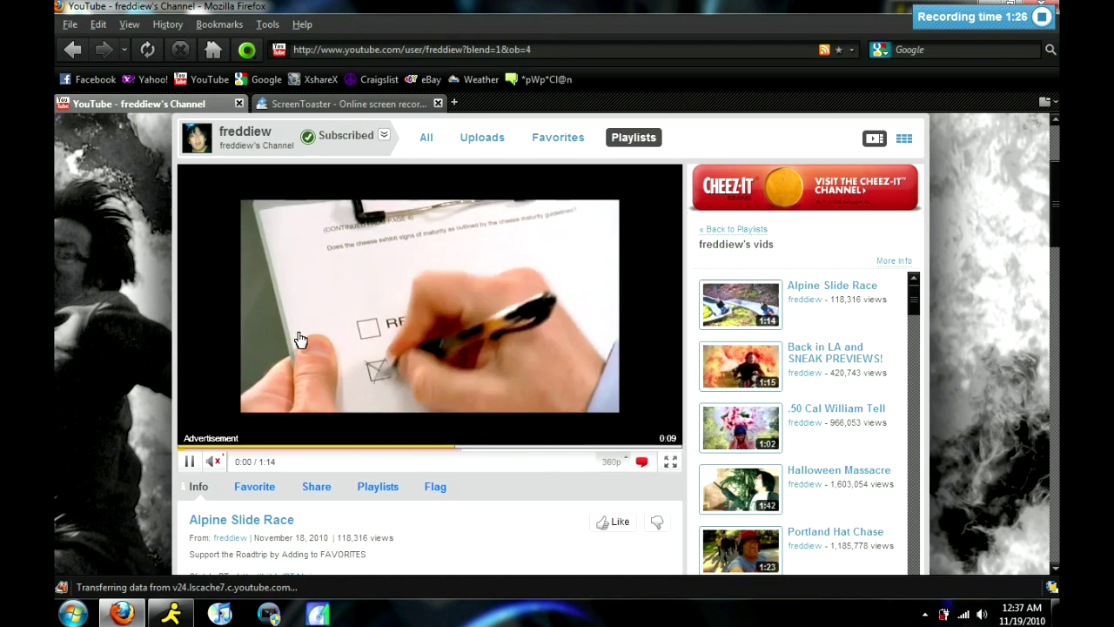
{"action": "left_click", "coordinate": [189, 461]}
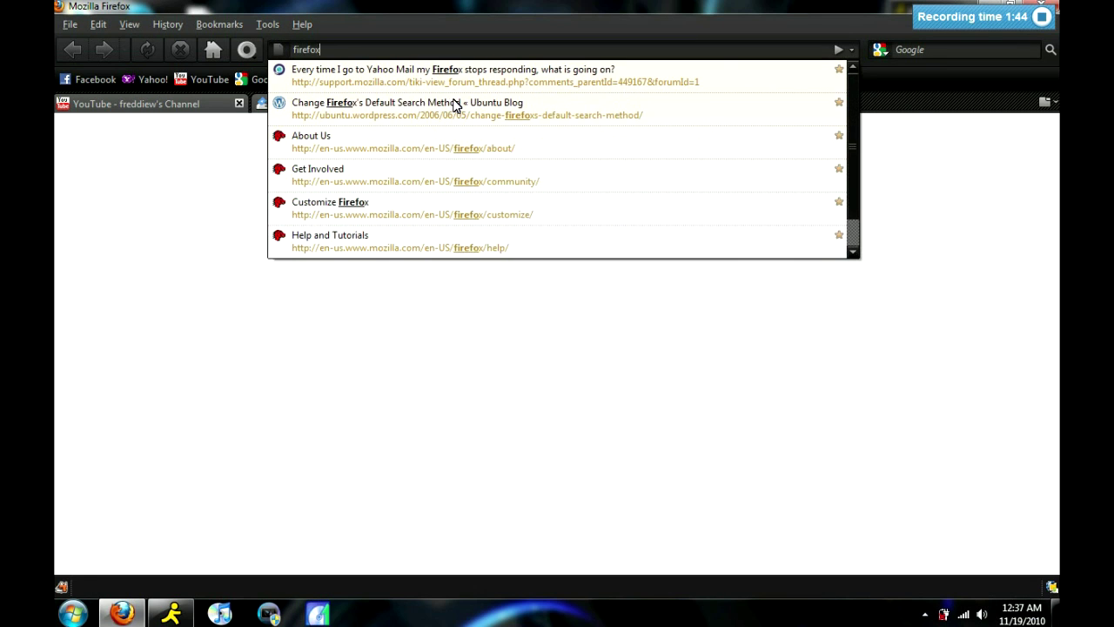
- Search 'firefox add on ad block' and choose Add to Firefox for Adblock Plus
{"action": "type", "text": "dd on "}
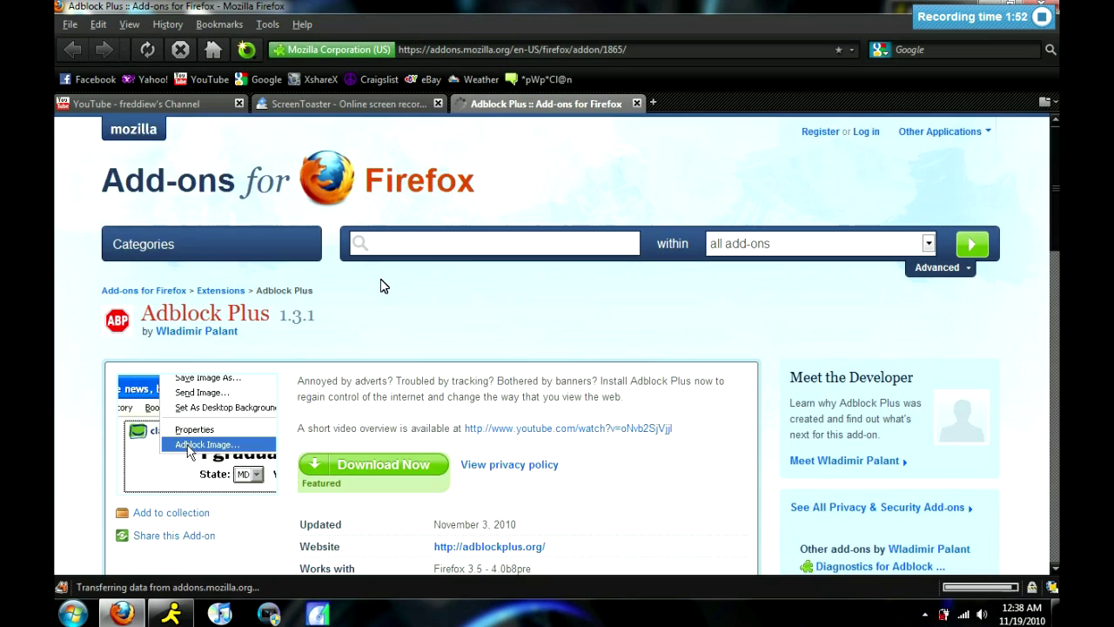
{"action": "scroll", "coordinate": [380, 286], "scroll_direction": "down", "scroll_amount": 2}
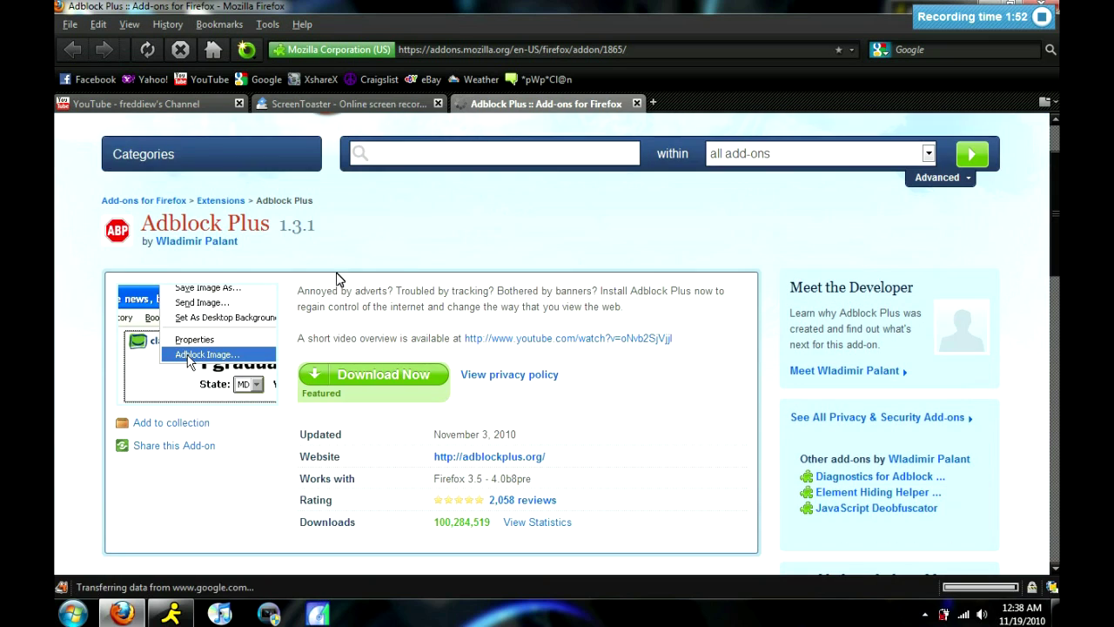
{"action": "left_click", "coordinate": [368, 375]}
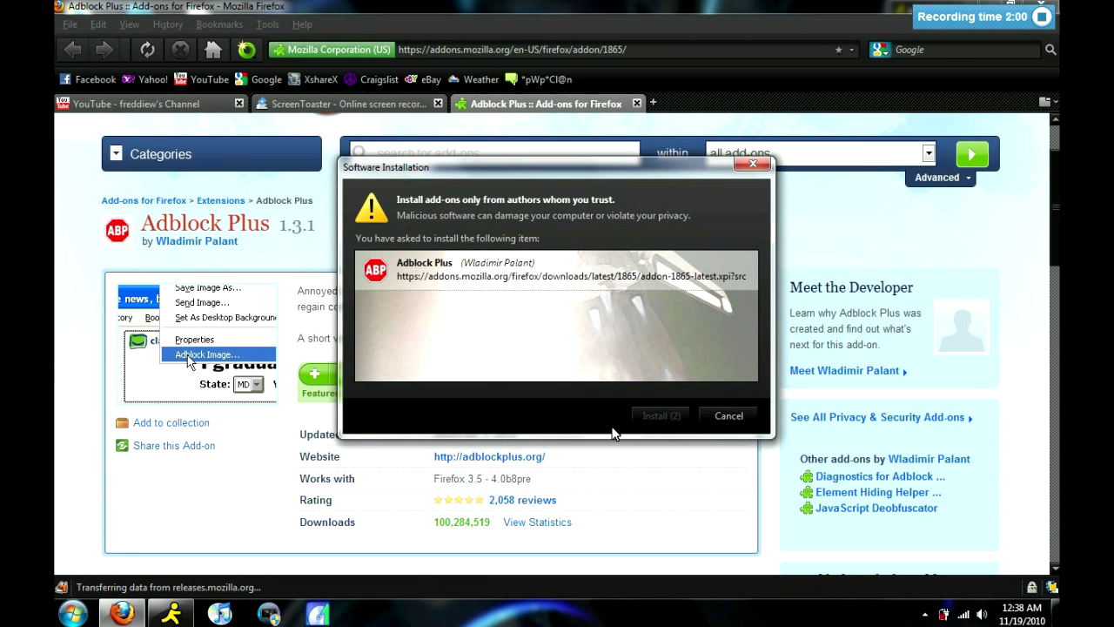
- Confirm the Adblock Plus installation, then cycle through the tabs back to ScreenToaster
{"action": "left_click", "coordinate": [655, 416]}
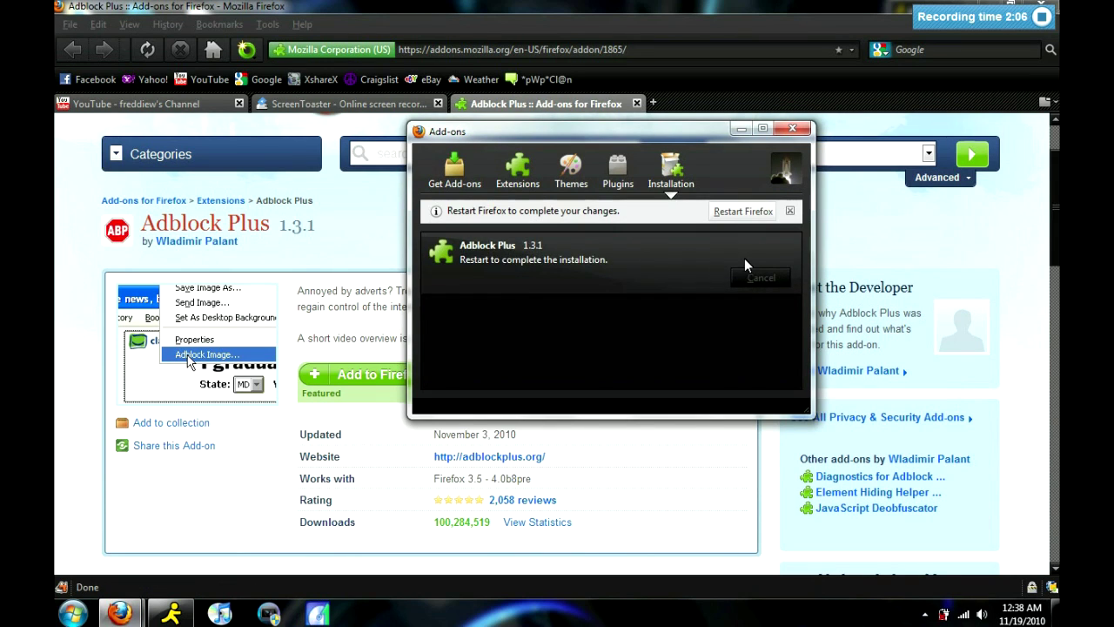
{"action": "left_click", "coordinate": [409, 105]}
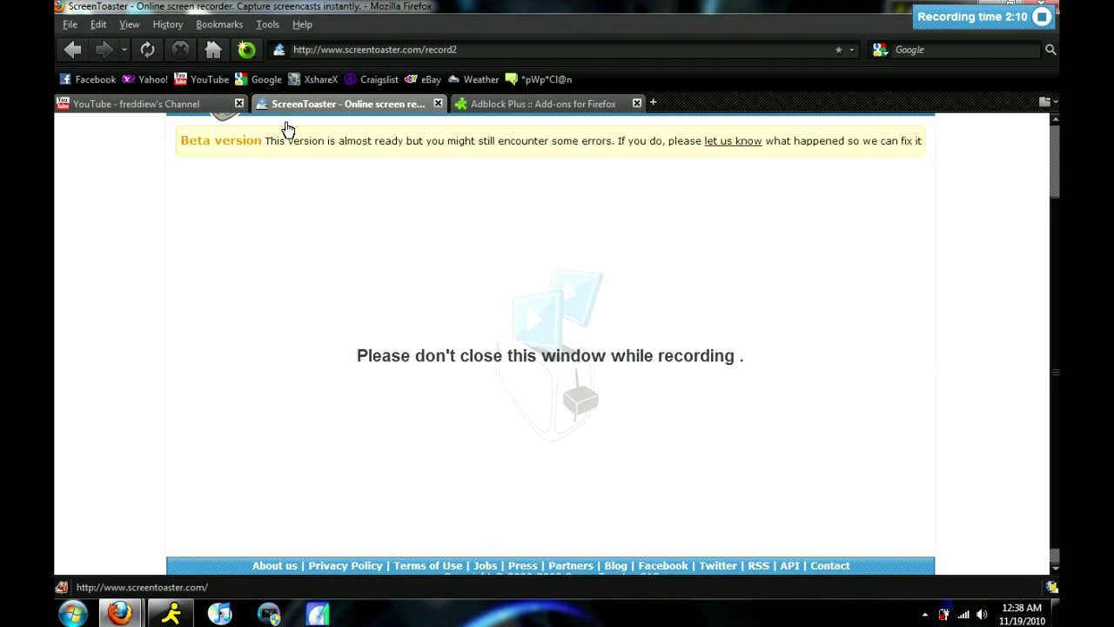
{"action": "left_click", "coordinate": [215, 102]}
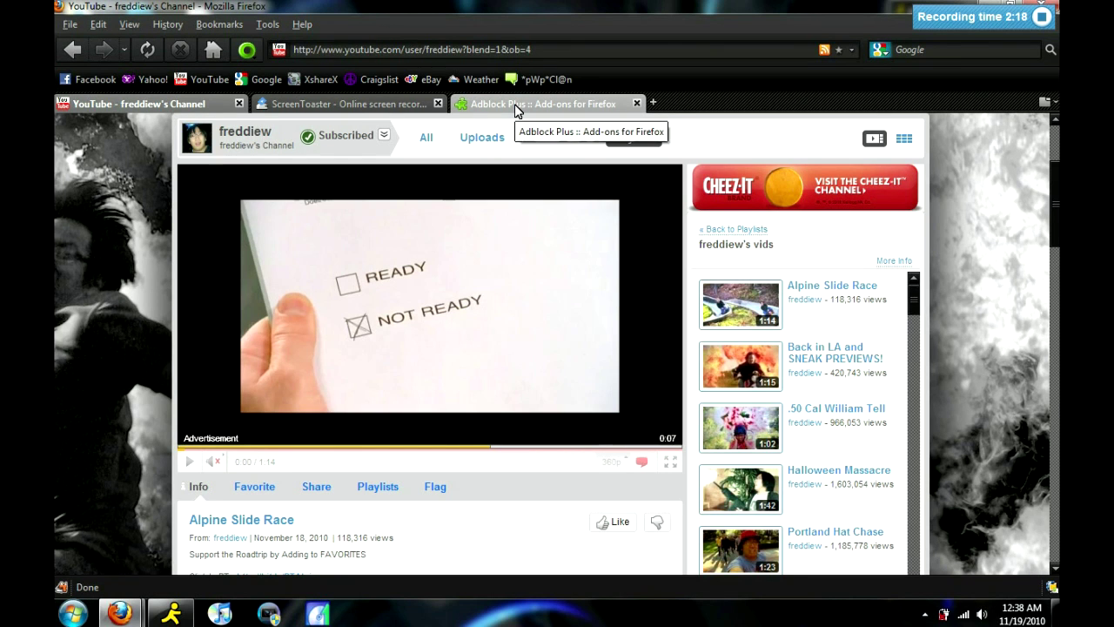
{"action": "left_click", "coordinate": [516, 110]}
{"action": "left_click", "coordinate": [383, 108]}
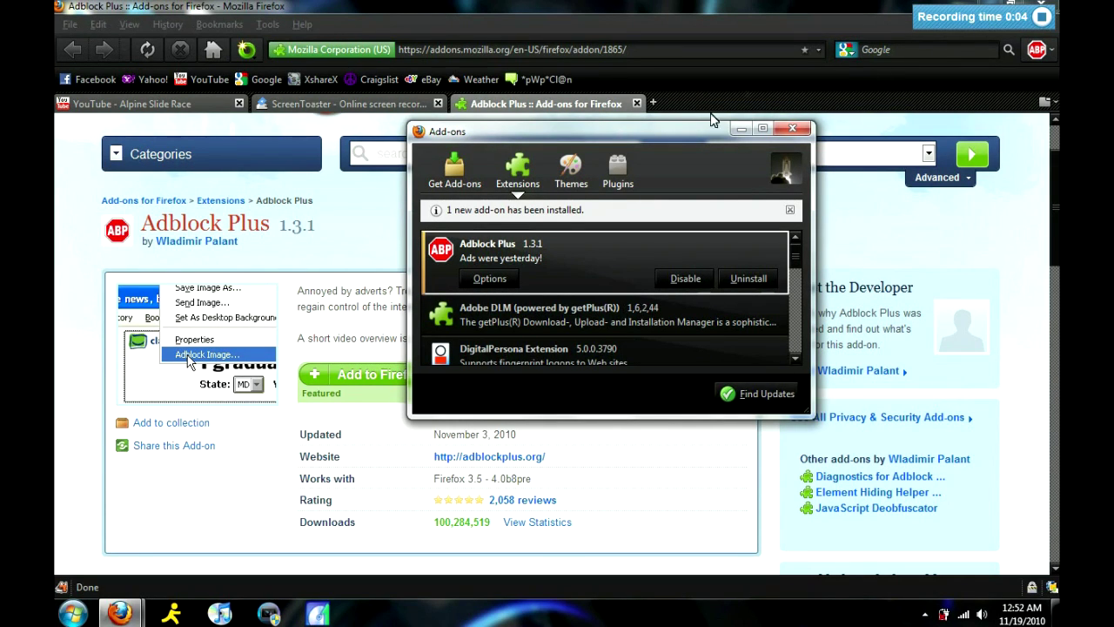
- Close the Add-ons window and open the Adblock Plus toolbar button's menu
{"action": "left_click", "coordinate": [794, 129]}
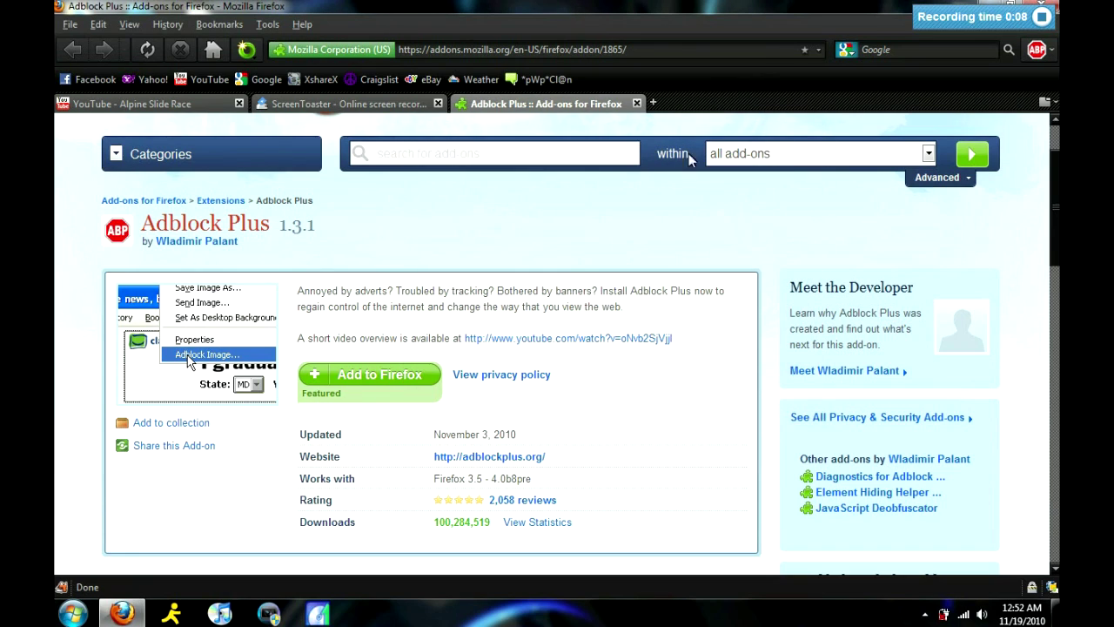
{"action": "left_click", "coordinate": [1052, 51]}
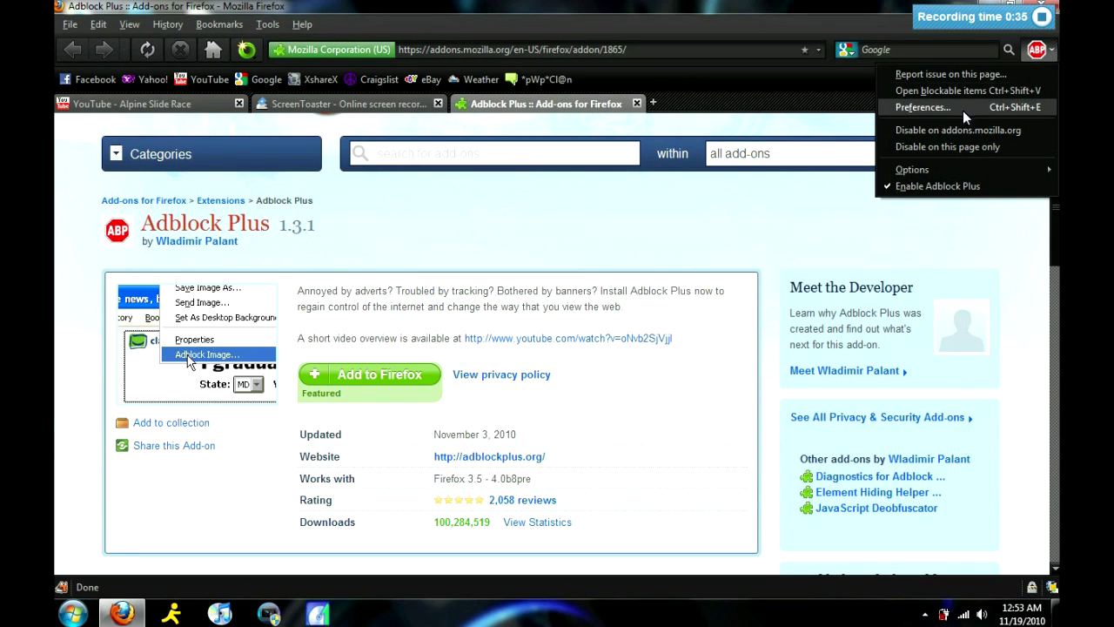
- In Adblock Plus preferences, subscribe to Fanboy's List (English)
{"action": "left_click", "coordinate": [961, 107]}
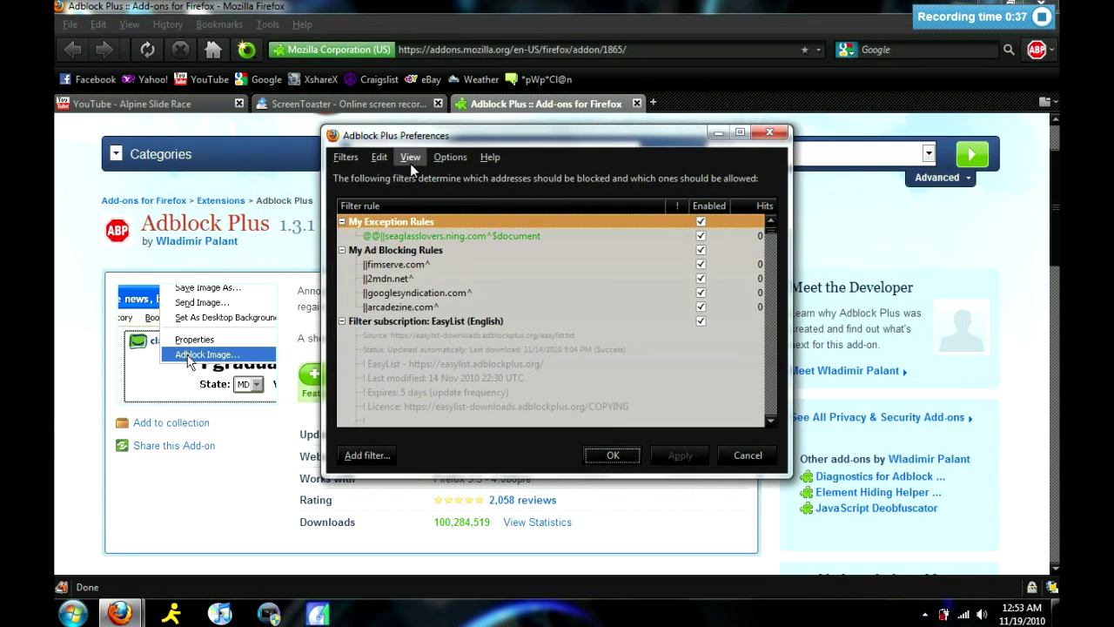
{"action": "left_click", "coordinate": [345, 157]}
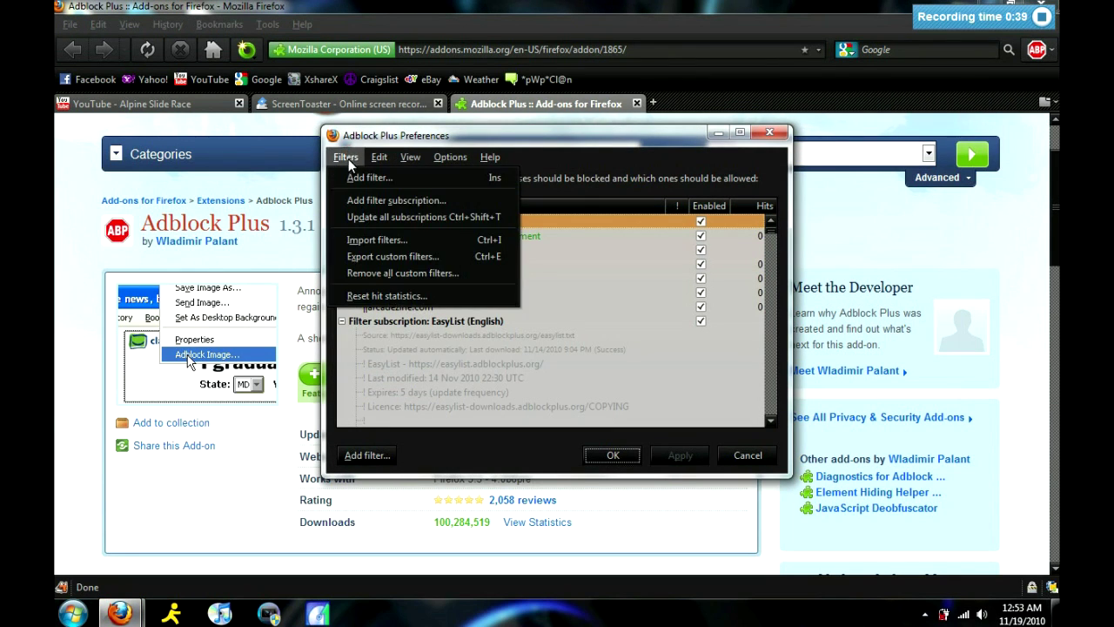
{"action": "left_click", "coordinate": [371, 206]}
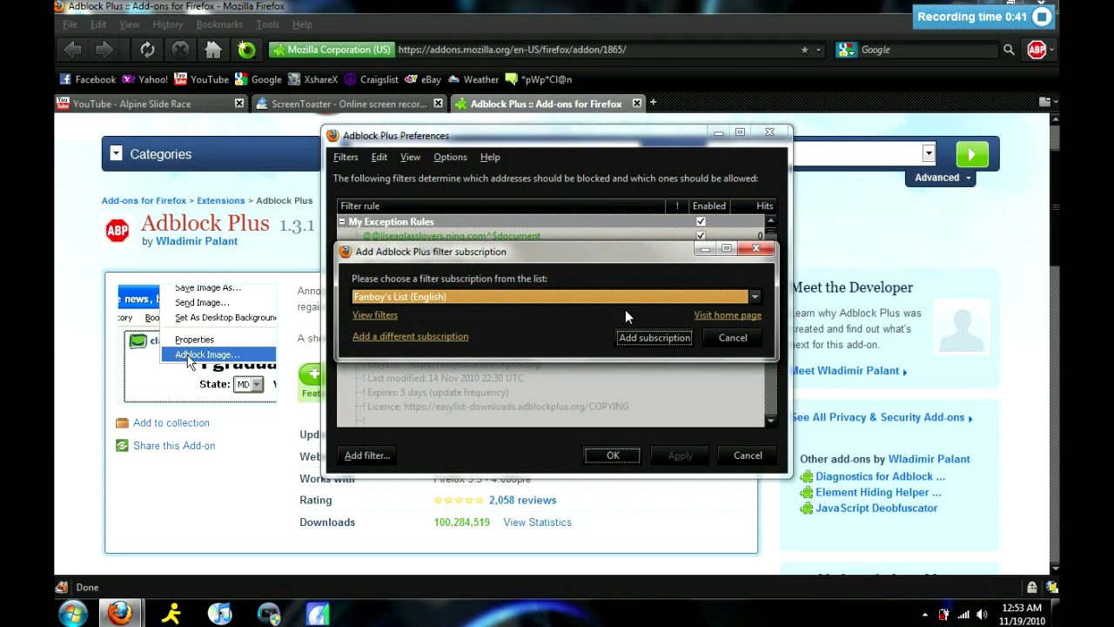
{"action": "left_click", "coordinate": [588, 297]}
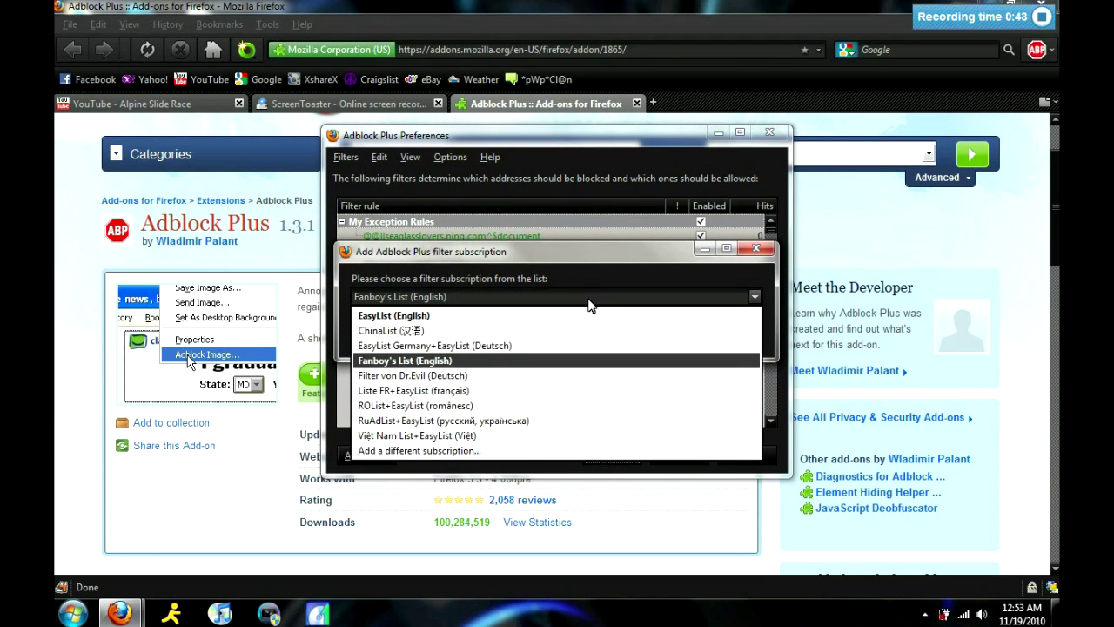
{"action": "left_click", "coordinate": [506, 360]}
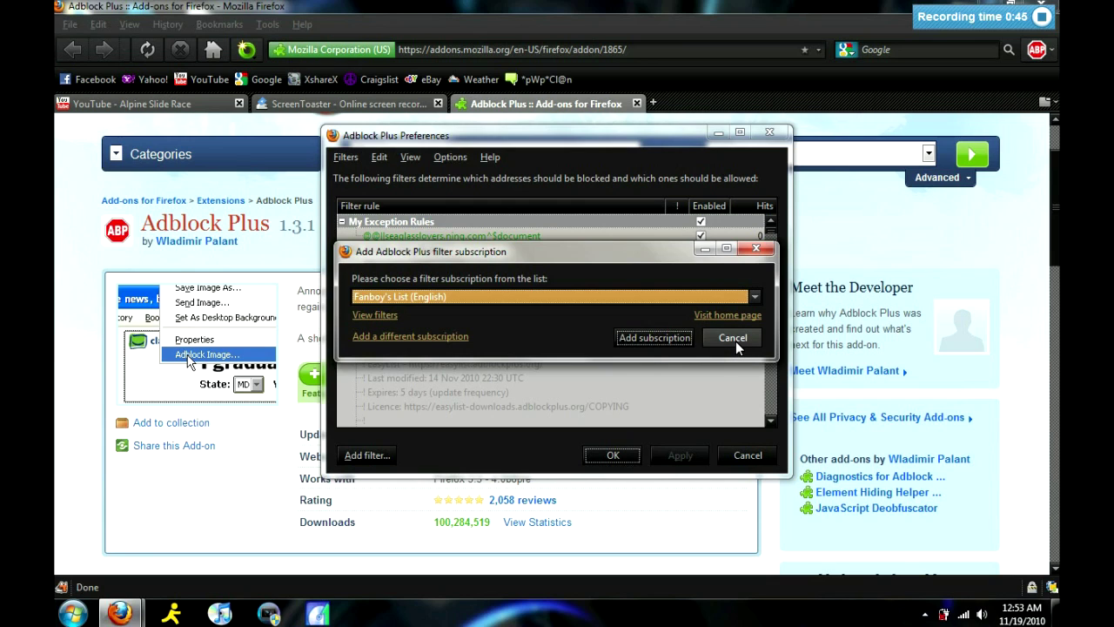
{"action": "left_click", "coordinate": [651, 339]}
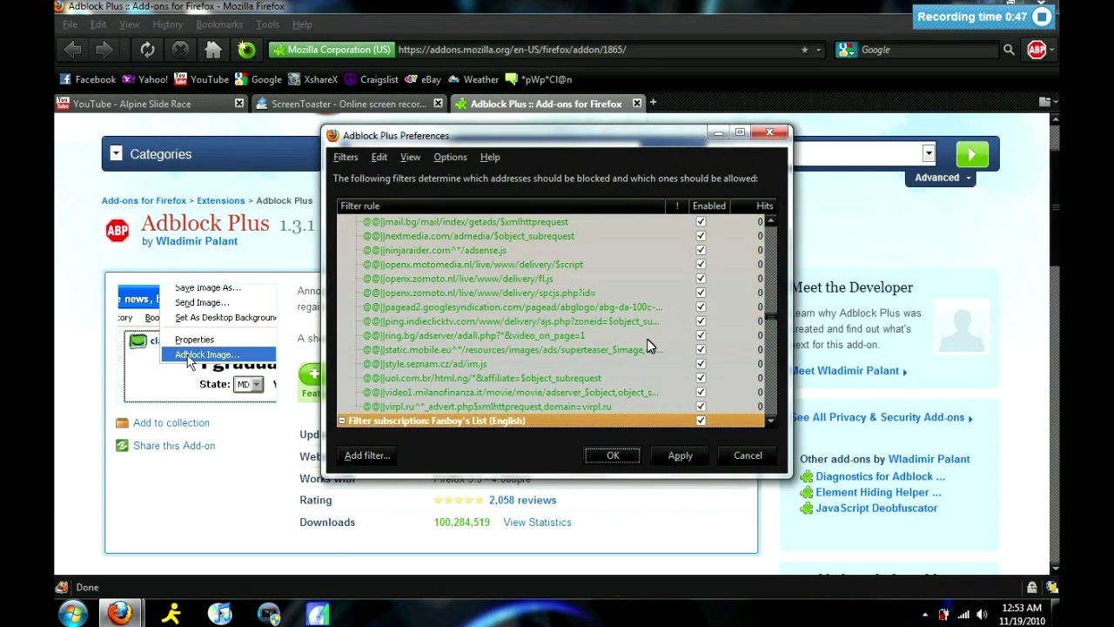
- Add the EasyList (English) subscription, then apply and save the preferences
{"action": "left_click", "coordinate": [347, 157]}
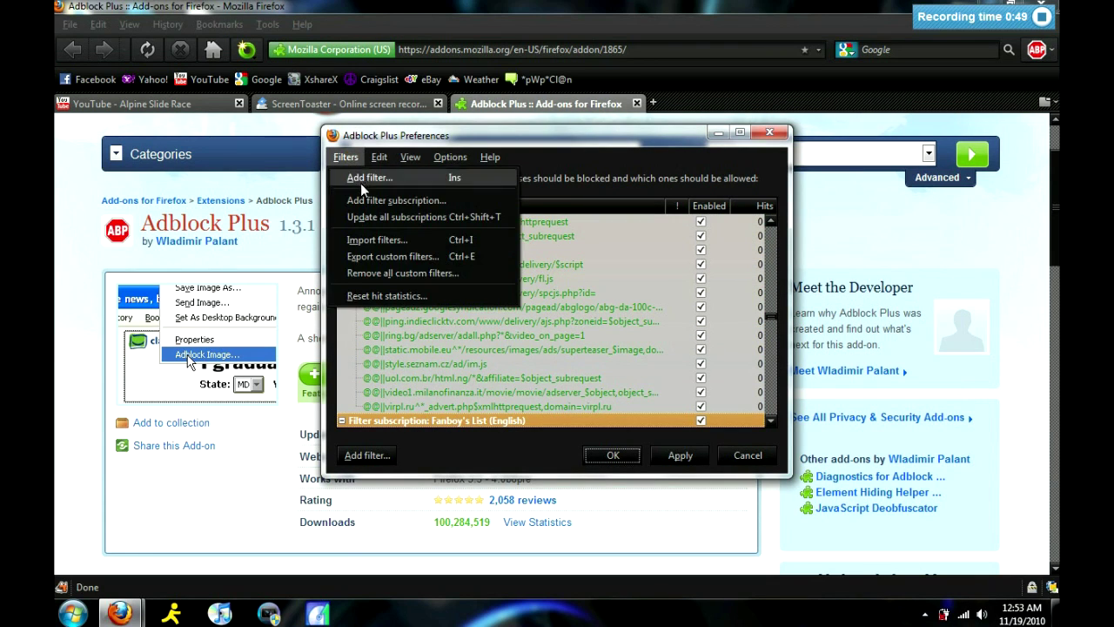
{"action": "left_click", "coordinate": [393, 200]}
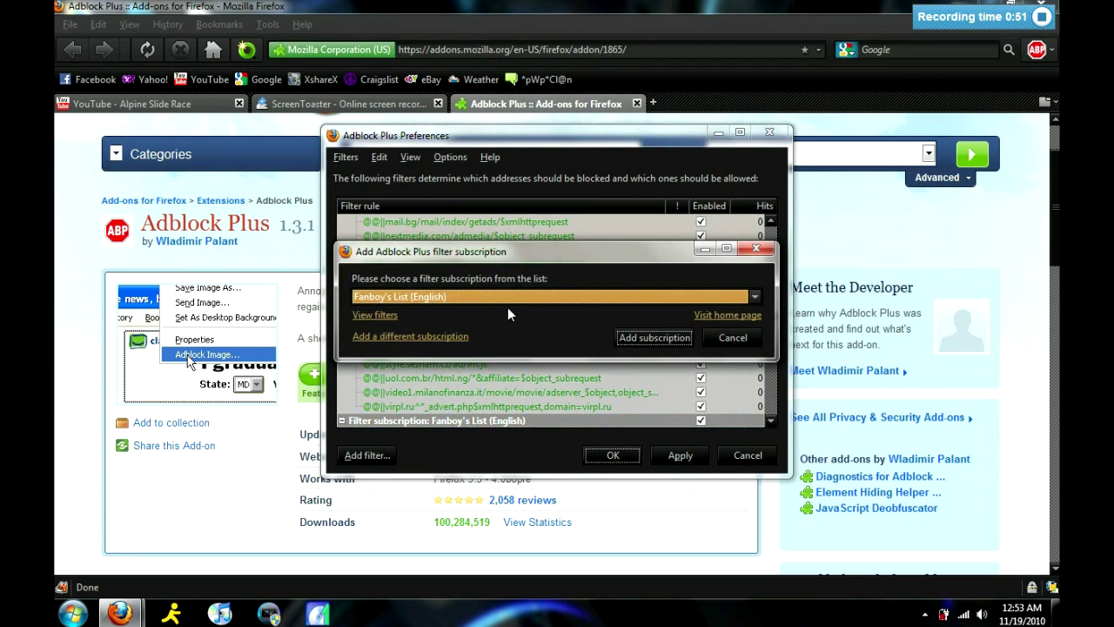
{"action": "left_click", "coordinate": [537, 297]}
{"action": "left_click", "coordinate": [496, 316]}
{"action": "left_click", "coordinate": [649, 339]}
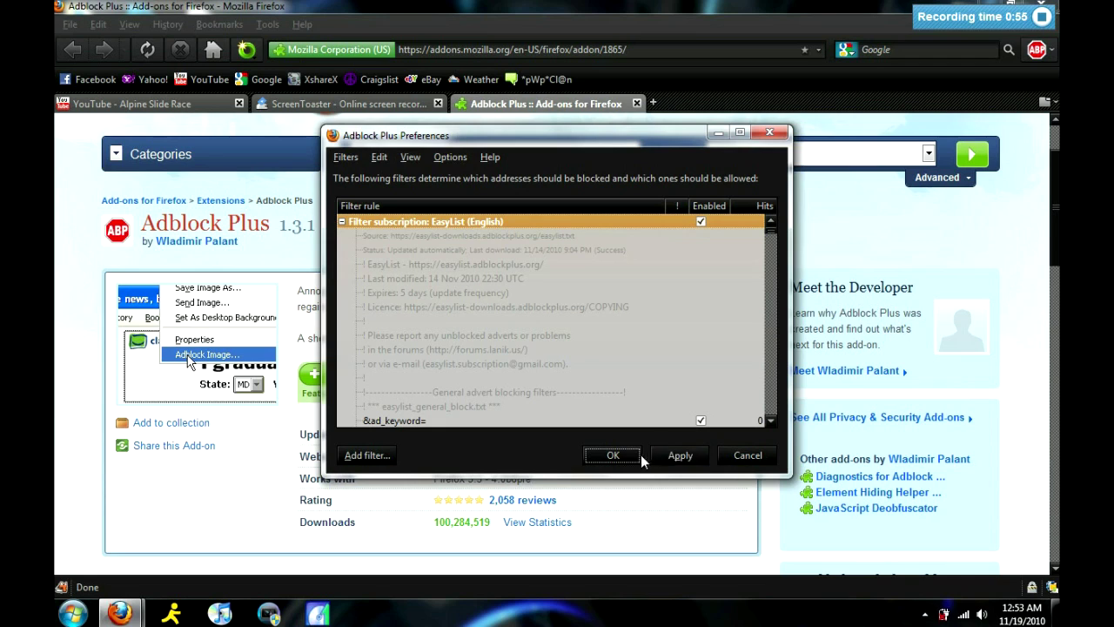
{"action": "left_click", "coordinate": [679, 456]}
{"action": "left_click", "coordinate": [614, 456]}
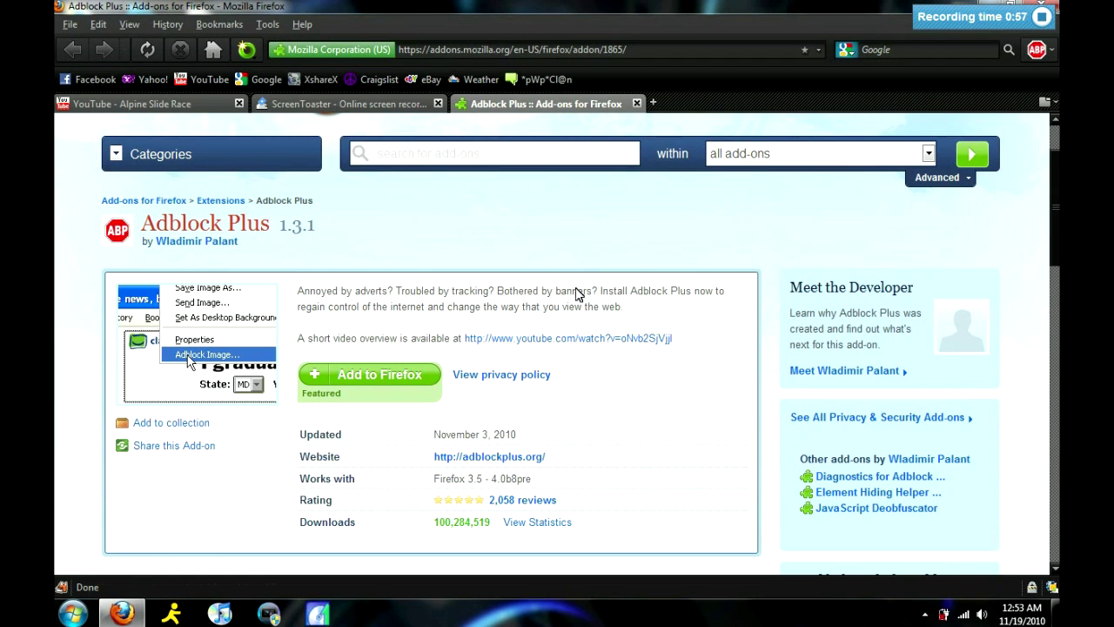
- Close the add-on tab, reload Alpine Slide Race ad-free, mute and pause it, and go to YouTube home
{"action": "left_click", "coordinate": [638, 103]}
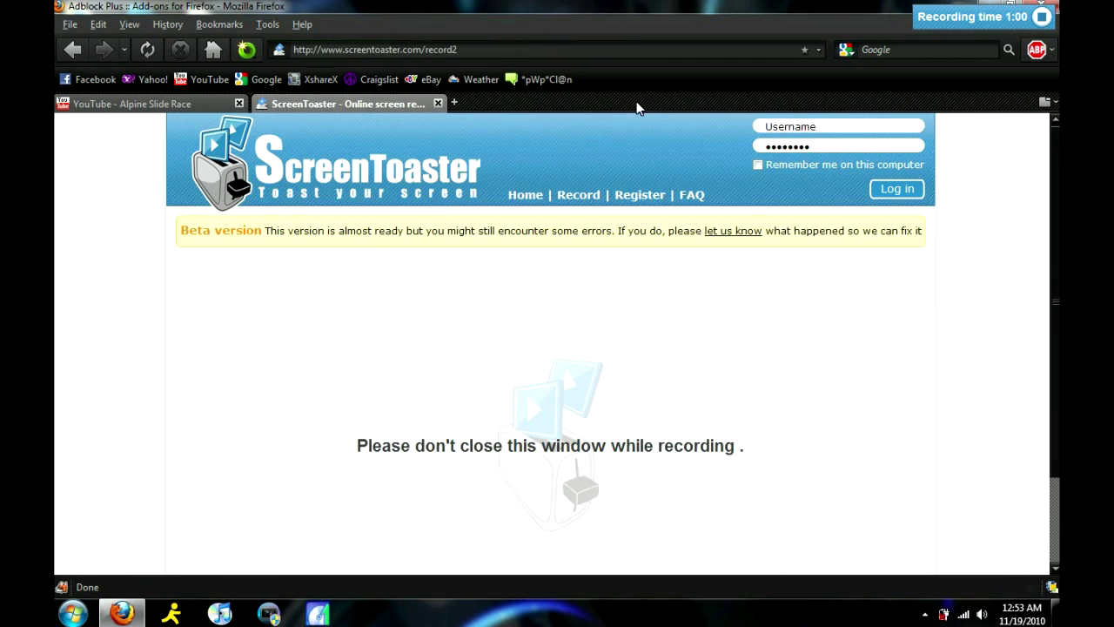
{"action": "left_click", "coordinate": [207, 106]}
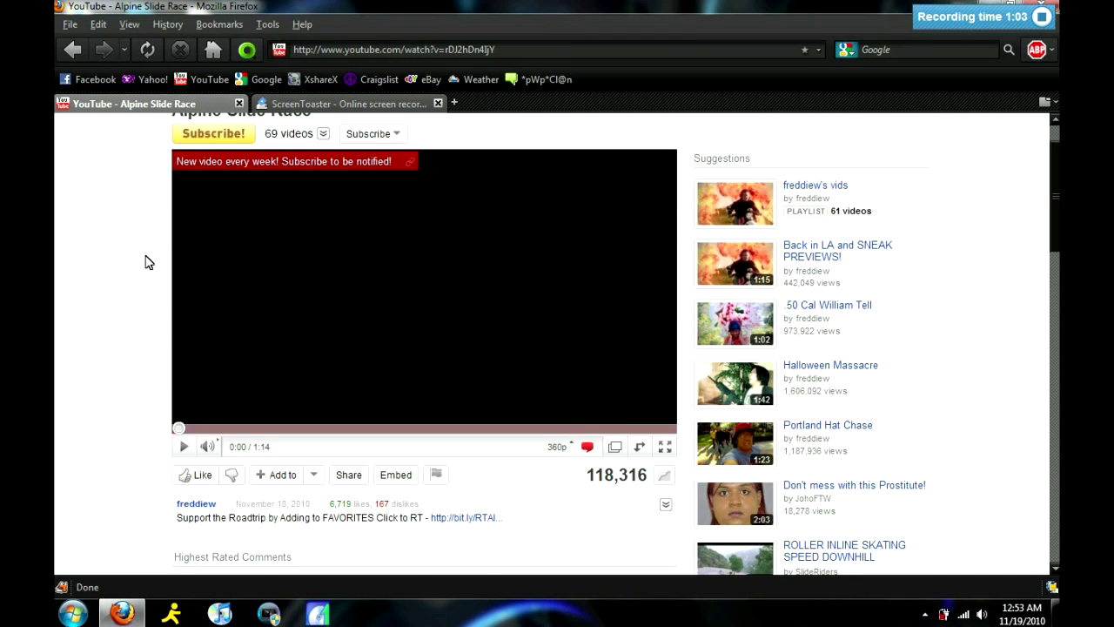
{"action": "scroll", "coordinate": [145, 259], "scroll_direction": "up", "scroll_amount": 2}
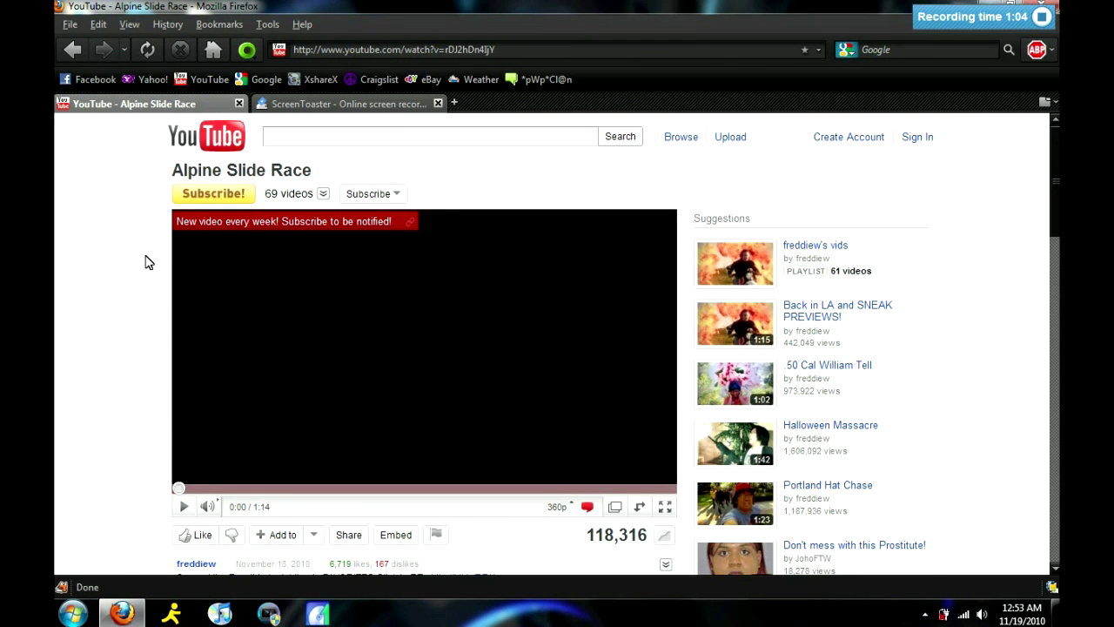
{"action": "left_click", "coordinate": [149, 50]}
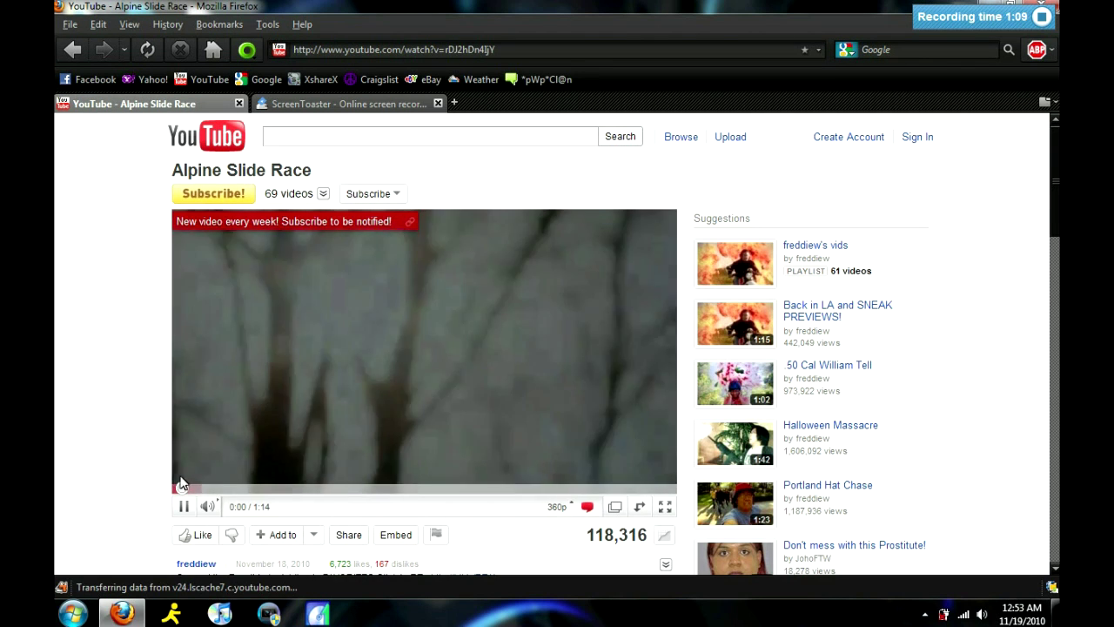
{"action": "left_click", "coordinate": [207, 506]}
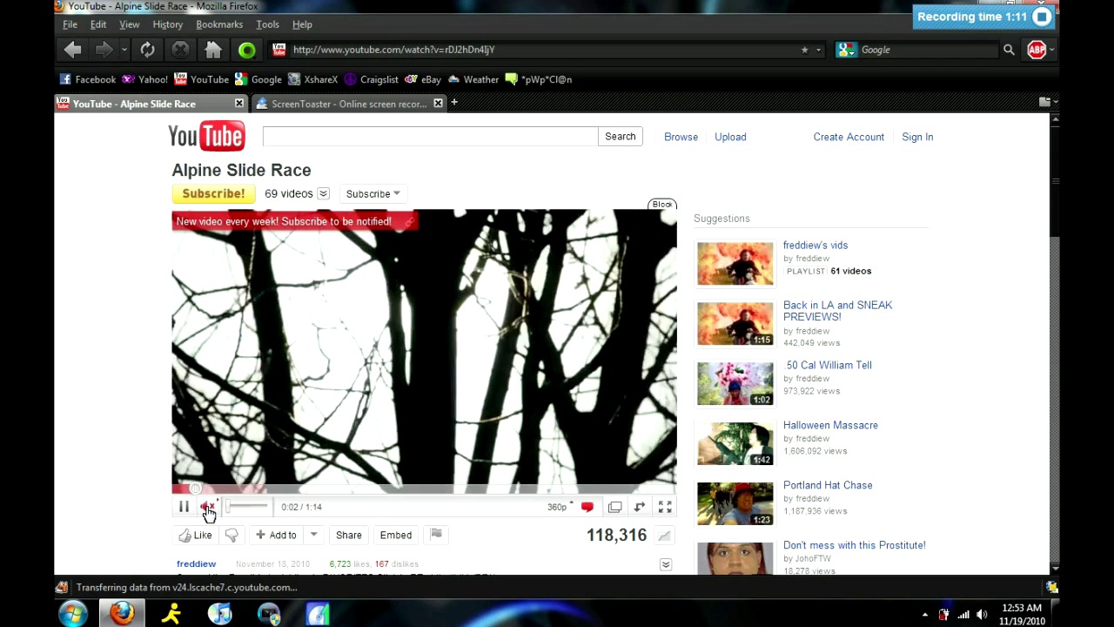
{"action": "left_click", "coordinate": [176, 505]}
{"action": "left_click", "coordinate": [220, 141]}
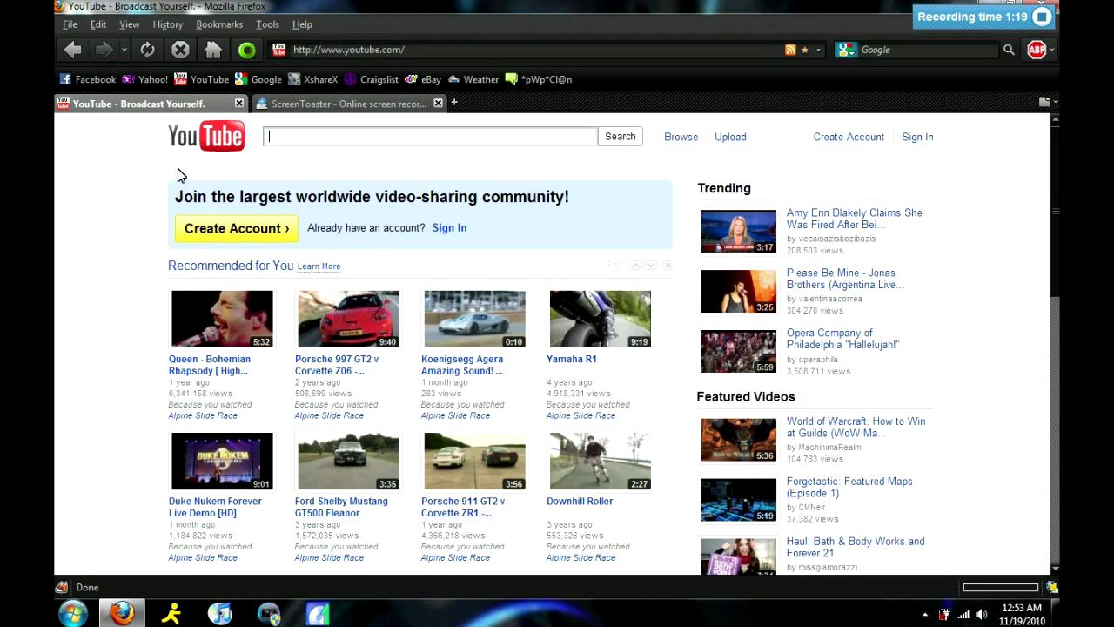
- Open Yahoo from the bookmarks and scroll it to confirm no ads appear
{"action": "left_click", "coordinate": [148, 78]}
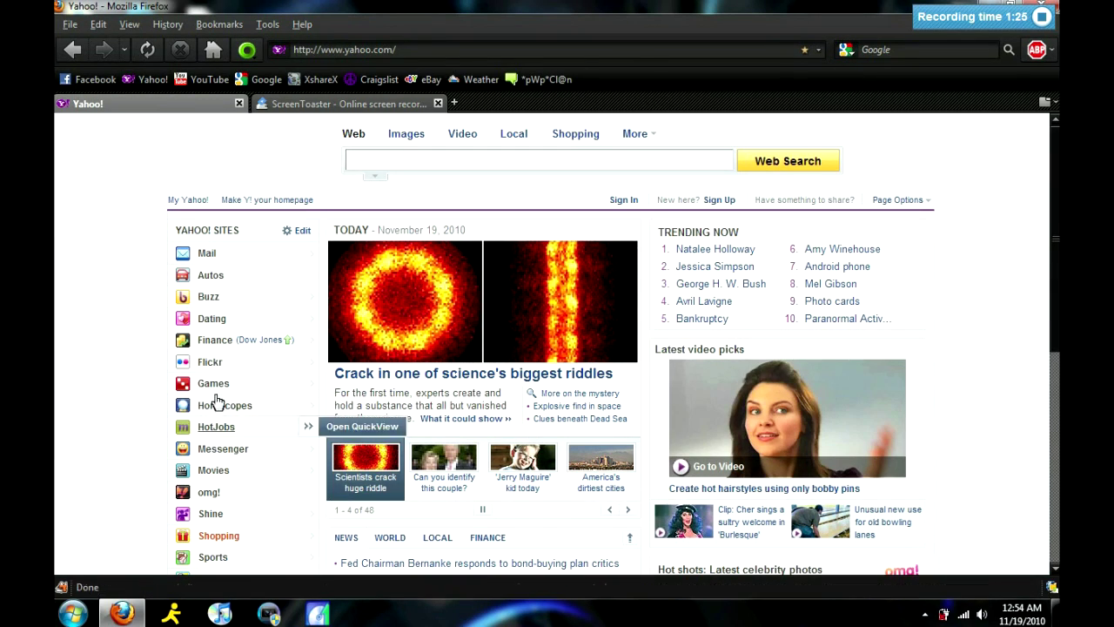
{"action": "scroll", "coordinate": [128, 355], "scroll_direction": "down", "scroll_amount": 8}
{"action": "scroll", "coordinate": [128, 356], "scroll_direction": "up", "scroll_amount": 8}
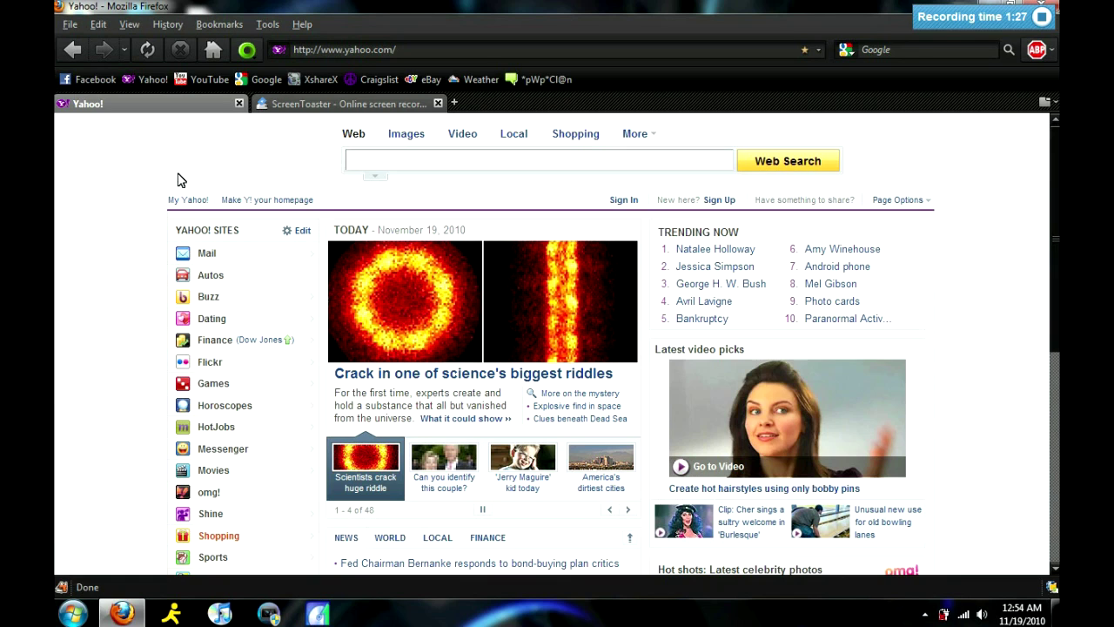
- Check Facebook's sign-up page for ads, then return to the YouTube homepage
{"action": "left_click", "coordinate": [92, 79]}
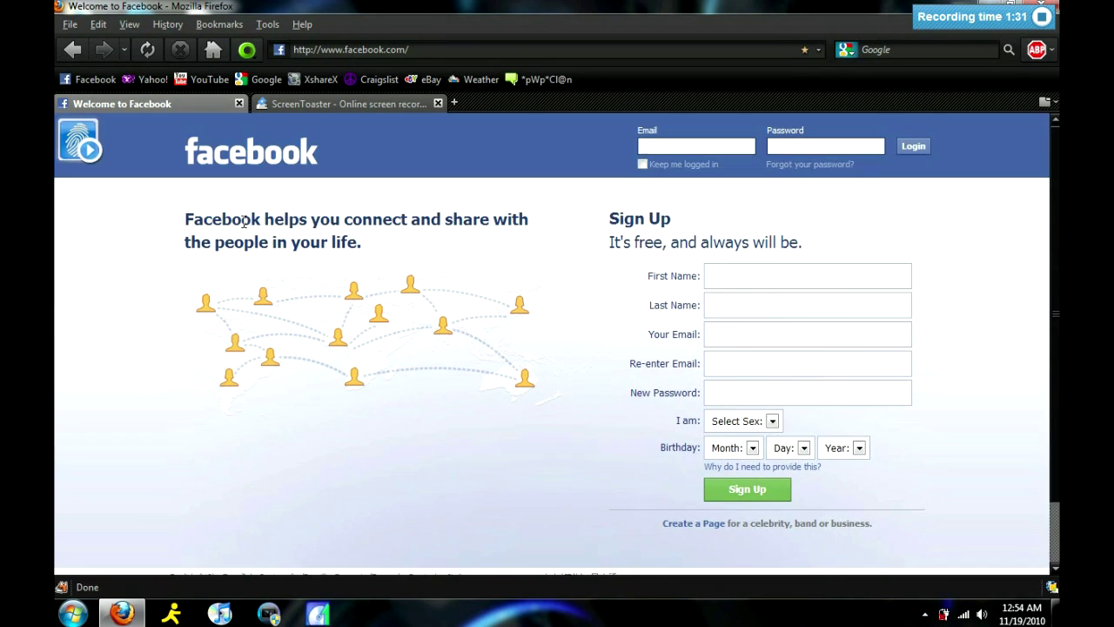
{"action": "scroll", "coordinate": [243, 220], "scroll_direction": "down", "scroll_amount": 1}
{"action": "scroll", "coordinate": [244, 220], "scroll_direction": "up", "scroll_amount": 1}
{"action": "left_click", "coordinate": [205, 81]}
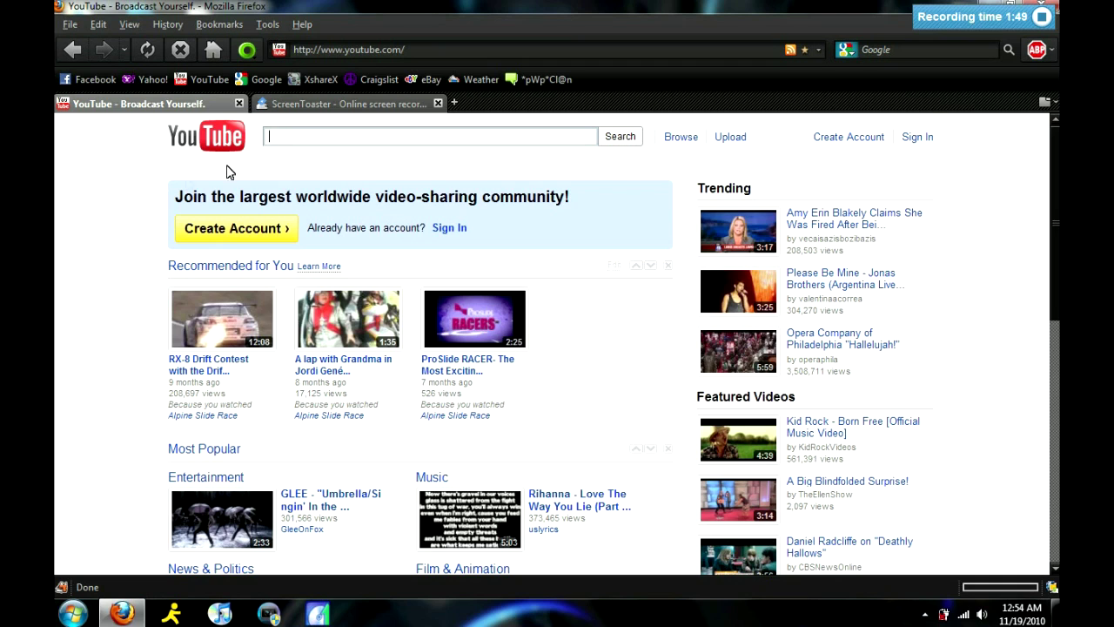
{"action": "left_click", "coordinate": [286, 103]}
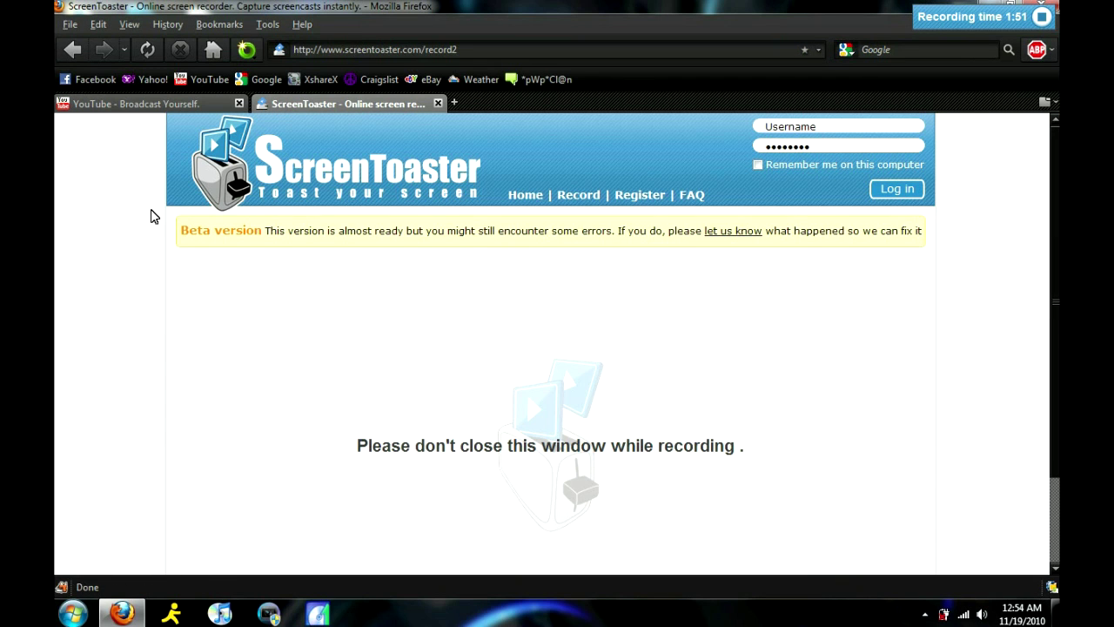
{"action": "left_click", "coordinate": [104, 104]}
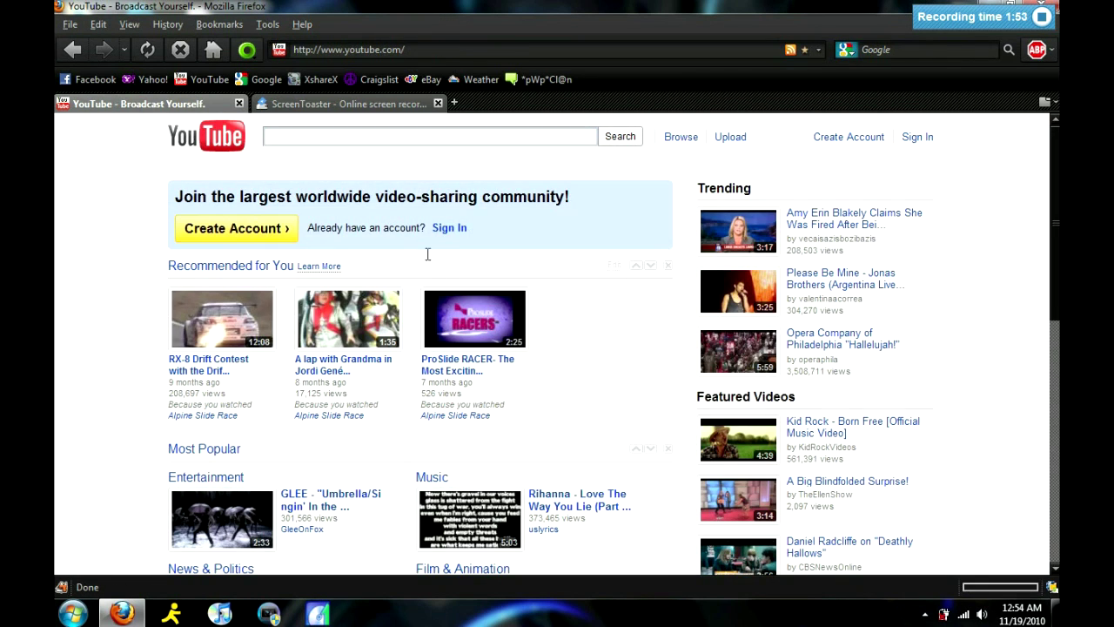